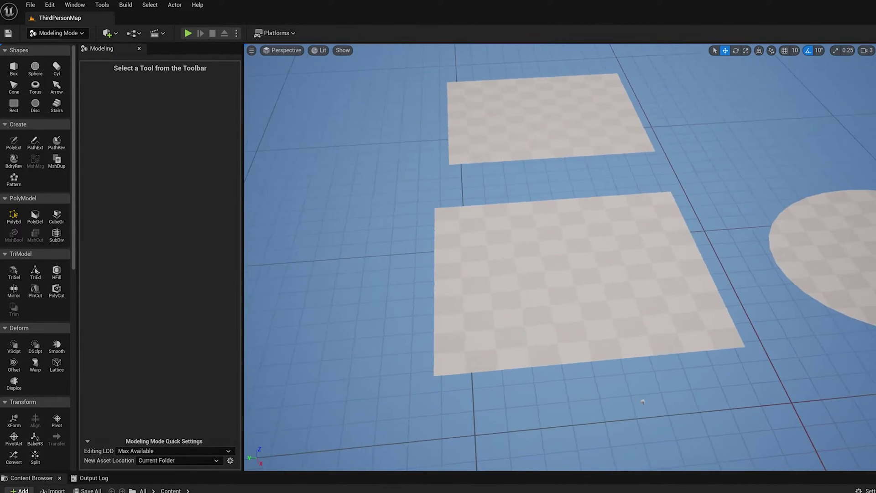
Select the nearer rectangular plane and open it in PolyGroup Edit.
right_drag(565, 274, 517, 259)
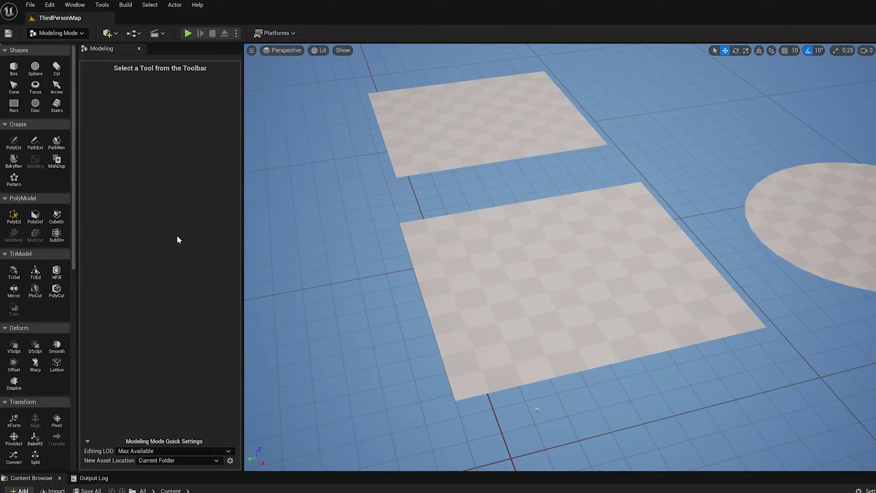
click(15, 216)
click(501, 251)
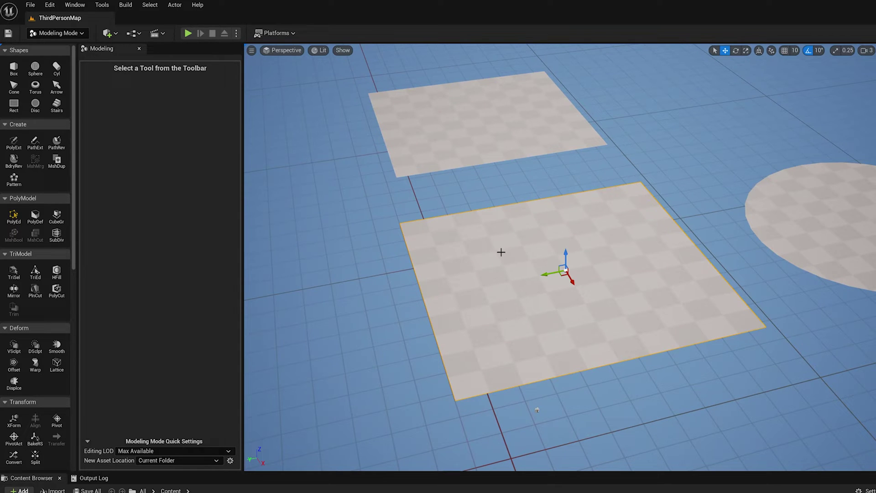
scroll(483, 242, up, 5)
scroll(482, 239, down, 3)
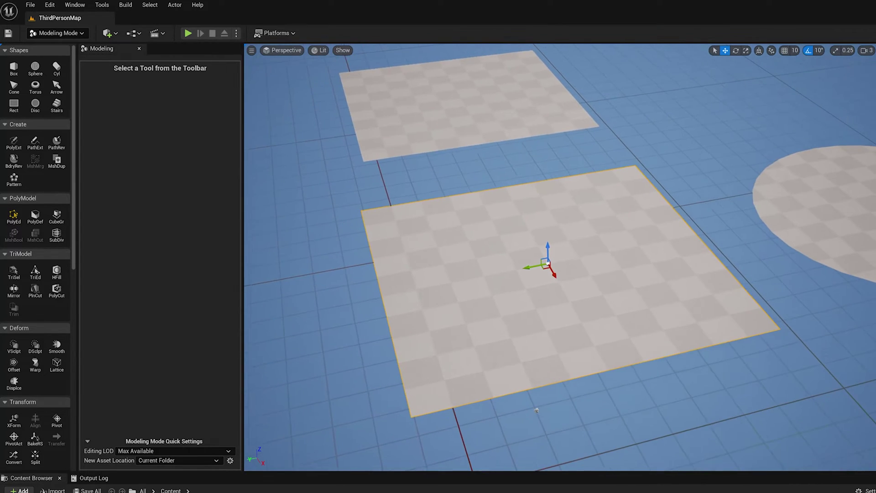
click(14, 217)
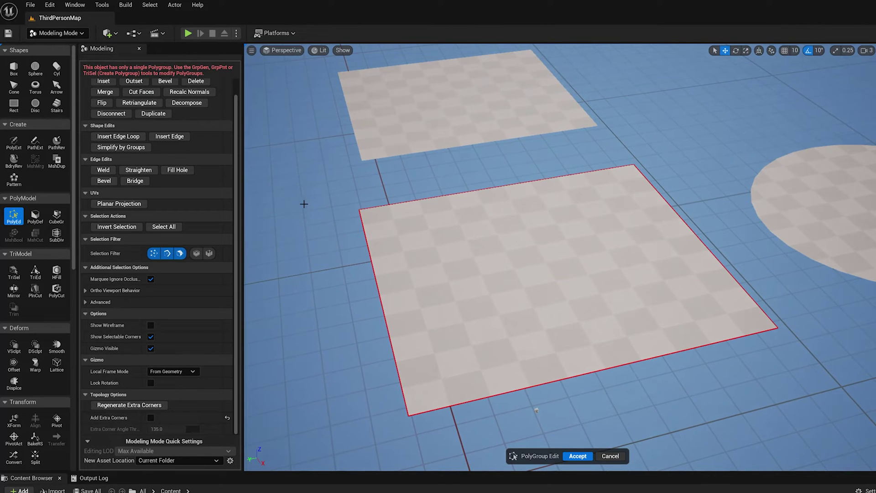
Exclude corners from the selection filter and select the plane's face, then limit the filter to edges, select its boundary and clear the selection.
click(153, 254)
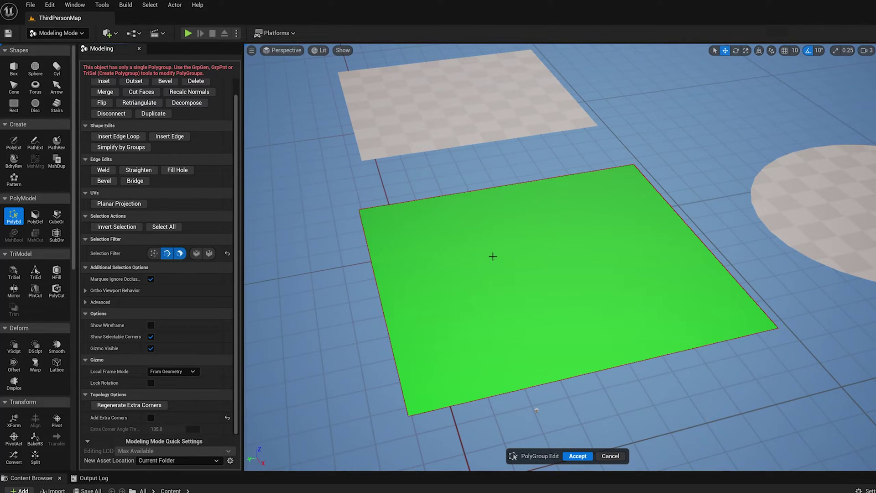
click(493, 257)
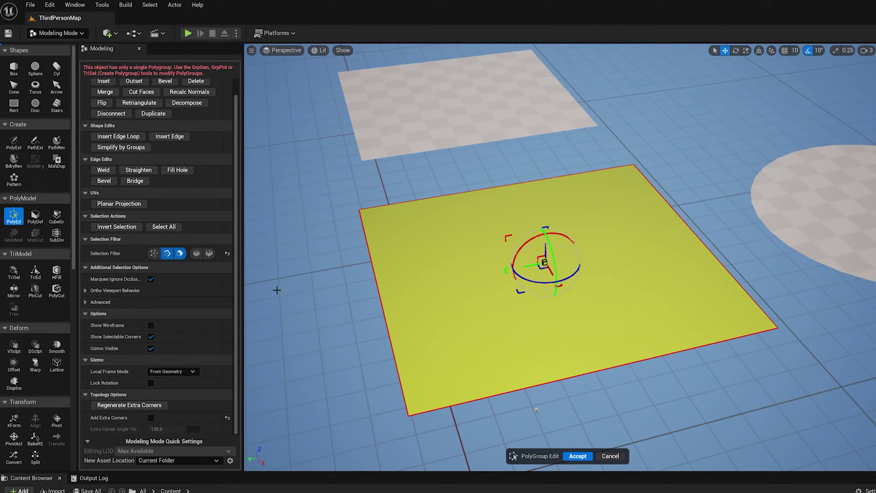
click(179, 253)
click(671, 213)
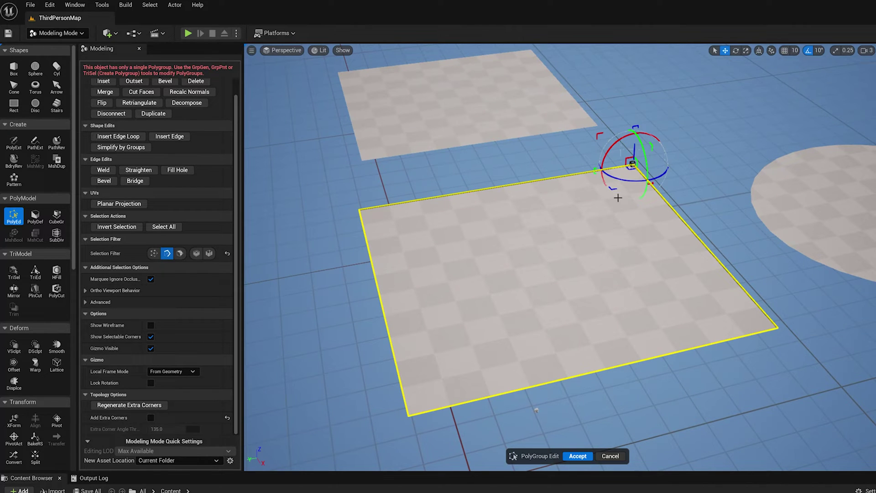
click(275, 270)
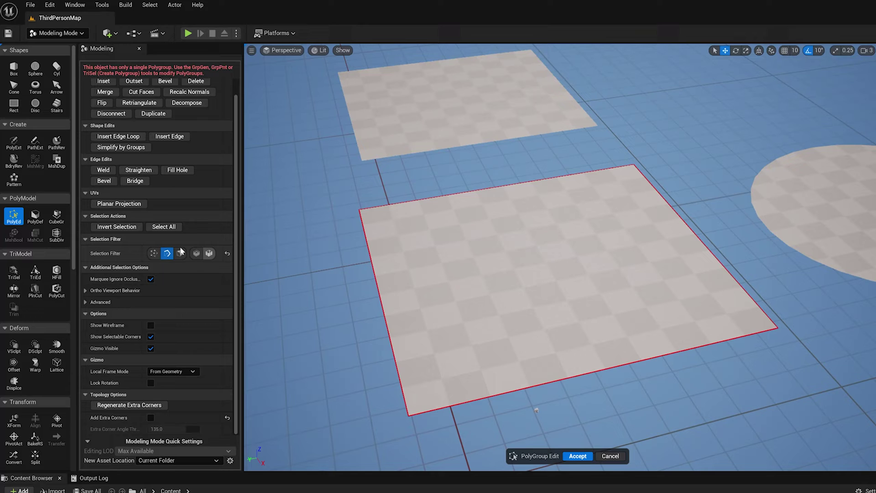
Limit the selection filter to corners and cancel the plane's PolyGroup edit.
click(154, 253)
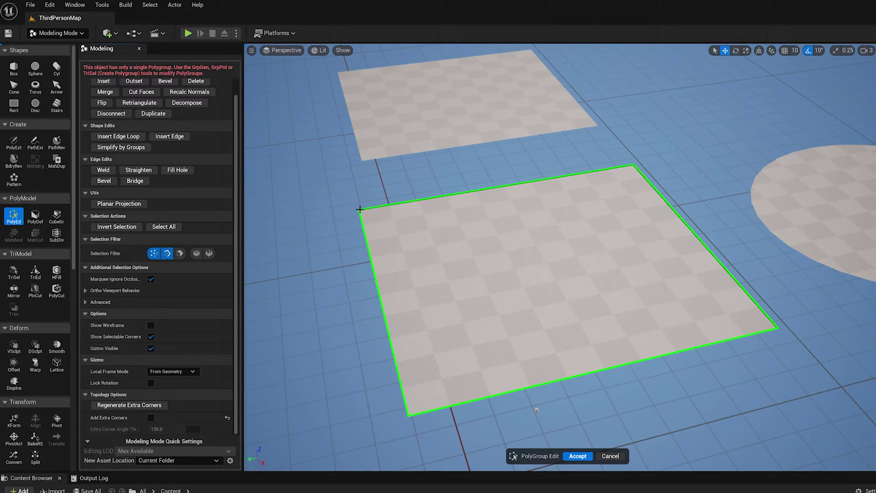
click(167, 253)
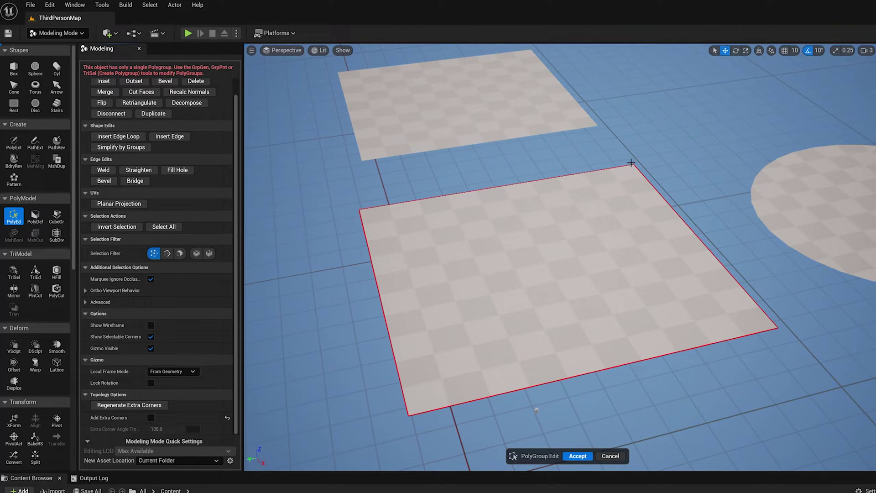
scroll(423, 319, down, 3)
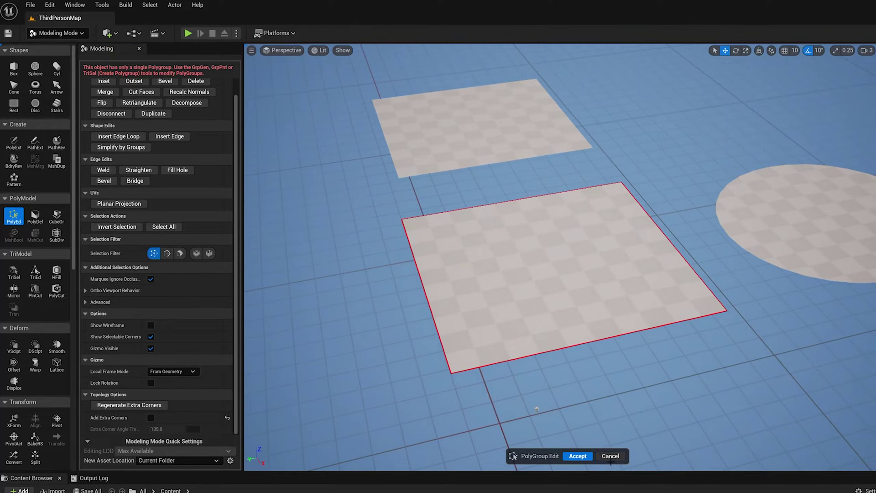
click(610, 456)
Select the sphere, focus on it and open it in PolyGroup Edit.
middle_drag(594, 146, 371, 168)
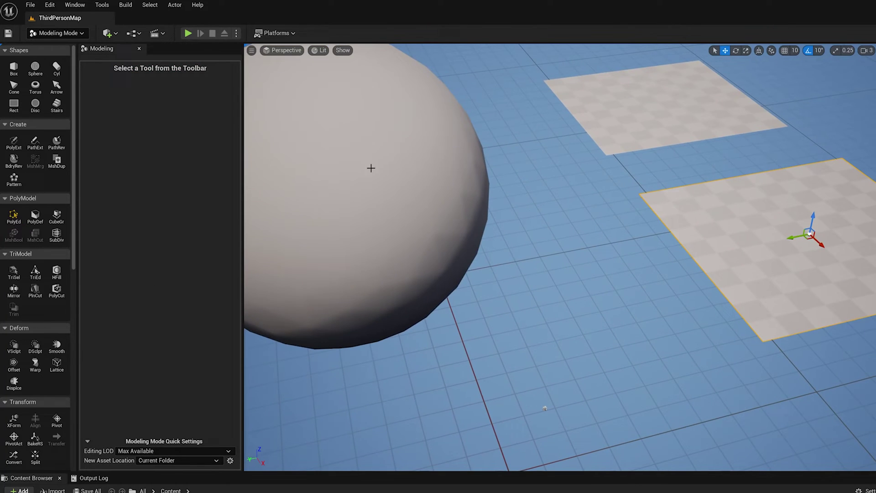
click(371, 168)
key(f)
mouse_move(423, 193)
right_down()
mouse_move(401, 190)
mouse_move(430, 198)
right_up()
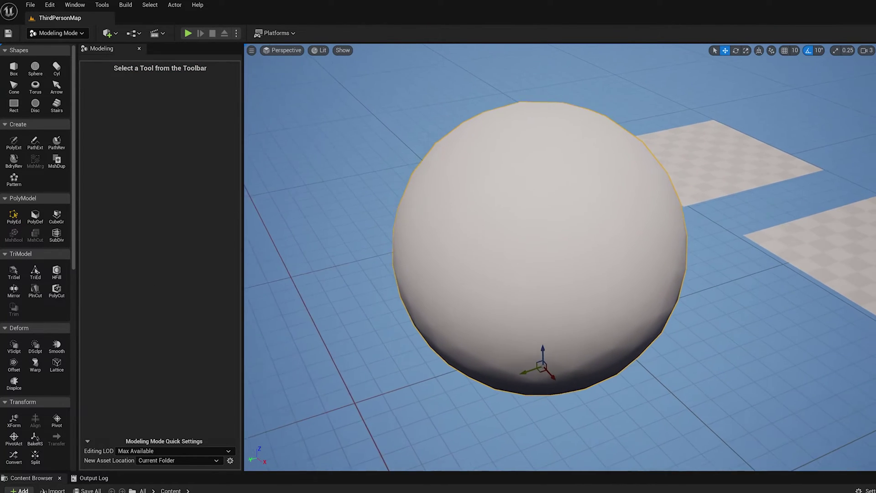
middle_drag(562, 220, 582, 225)
middle_drag(731, 270, 740, 267)
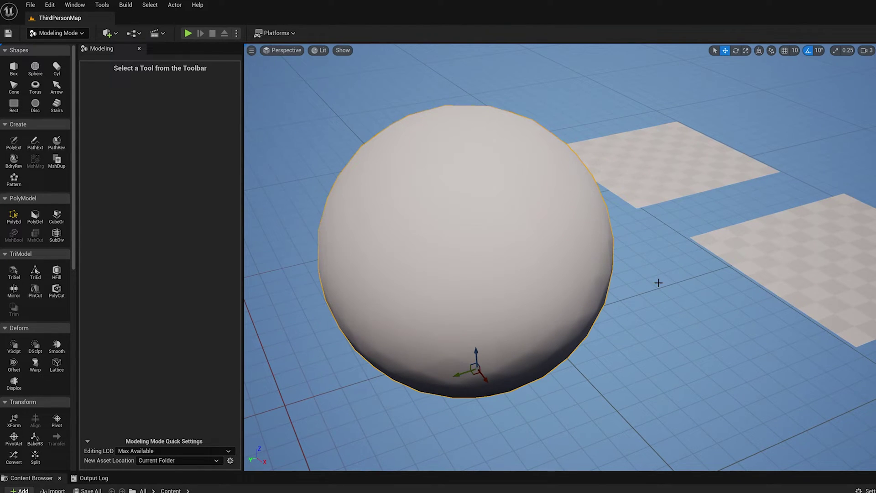
scroll(658, 282, up, 2)
click(14, 217)
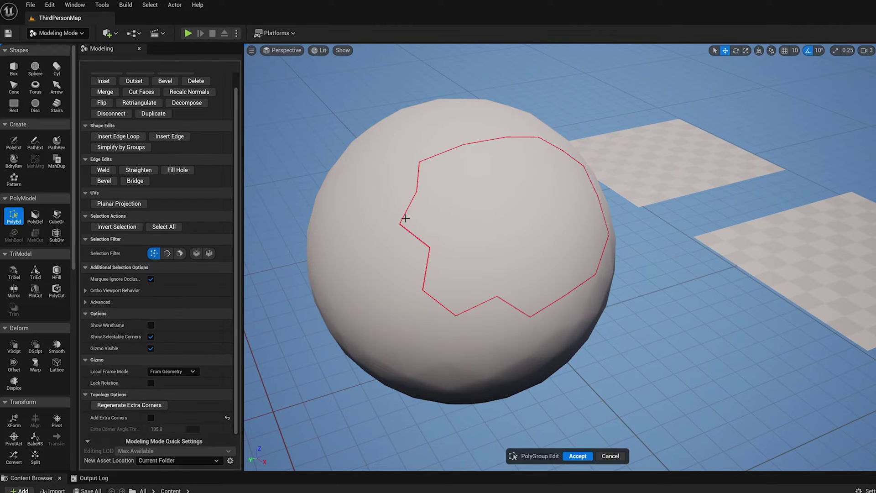
Limit the selection filter to faces and select the large polygroup on the sphere's upper side.
click(153, 253)
click(180, 253)
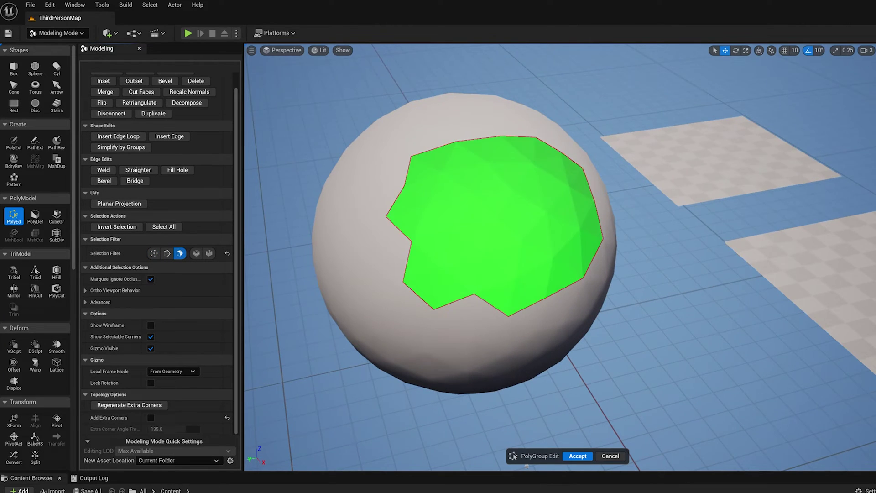
alt+drag(490, 214, 445, 237)
click(490, 214)
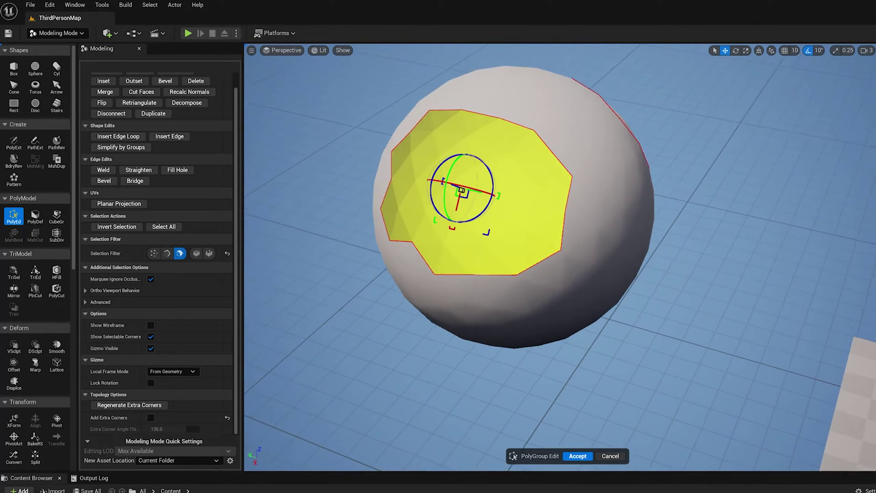
click(531, 128)
click(538, 173)
click(582, 196)
click(520, 162)
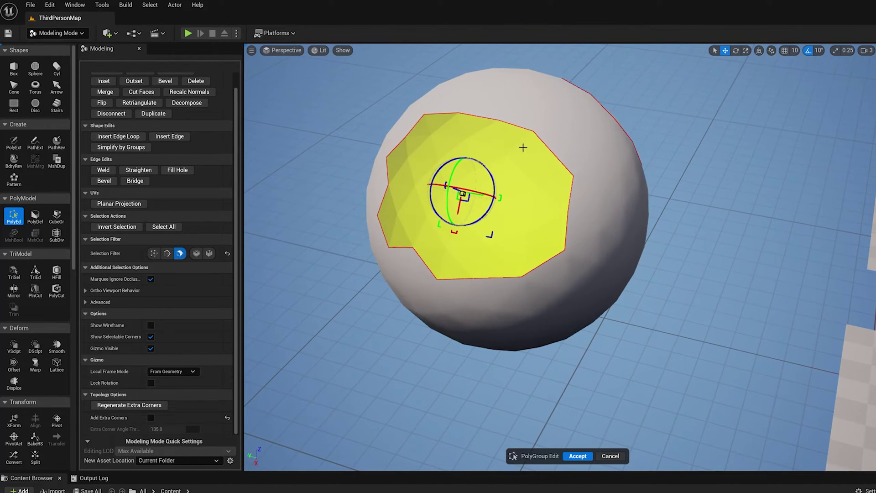
click(499, 166)
click(495, 176)
Limit the selection filter to edges and select the boundary of the sphere's large upper polygroup.
click(167, 253)
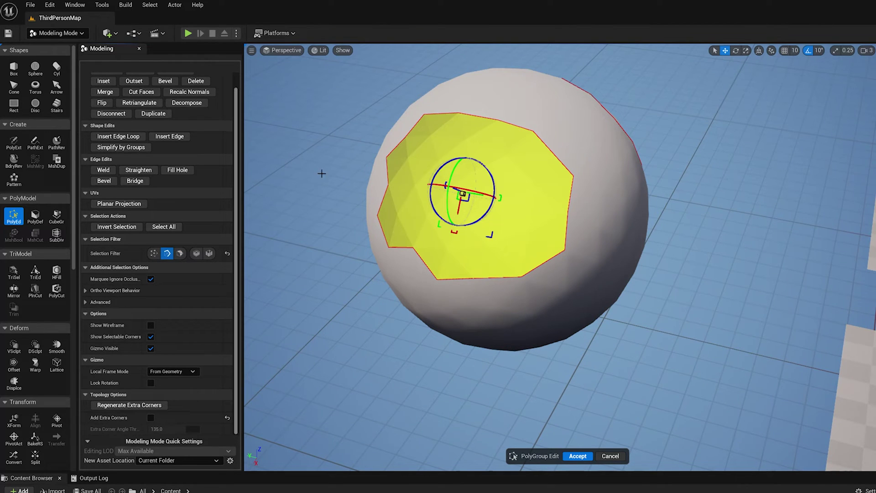
click(481, 120)
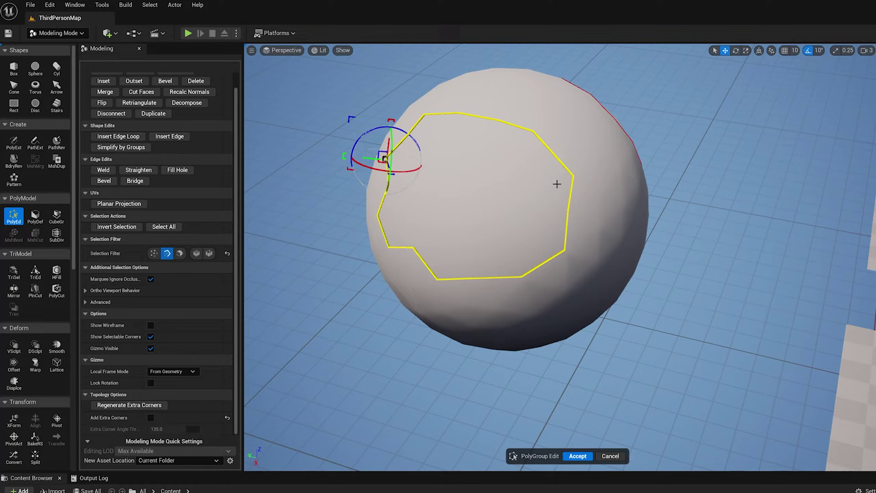
Limit the selection filter to faces and select each of the two adjoining polygroups on the sphere's shaded side, ending with the larger one.
alt+drag(566, 188, 556, 221)
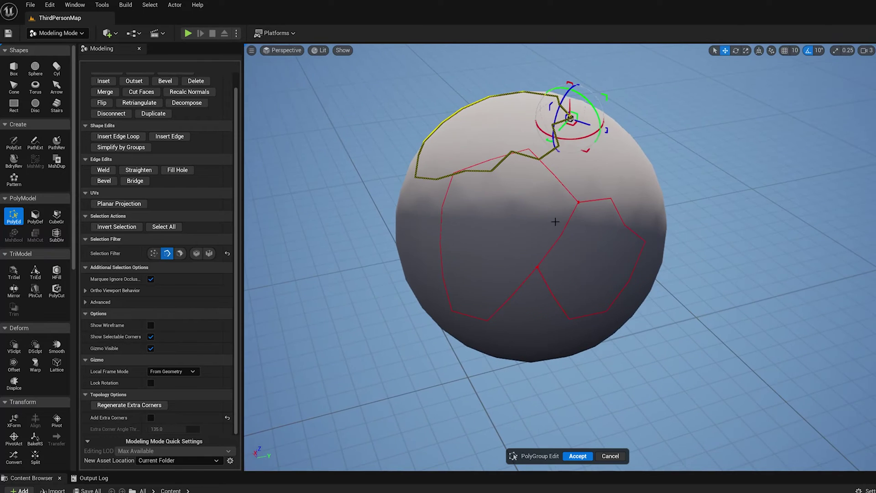
click(180, 254)
click(460, 232)
click(606, 250)
click(528, 187)
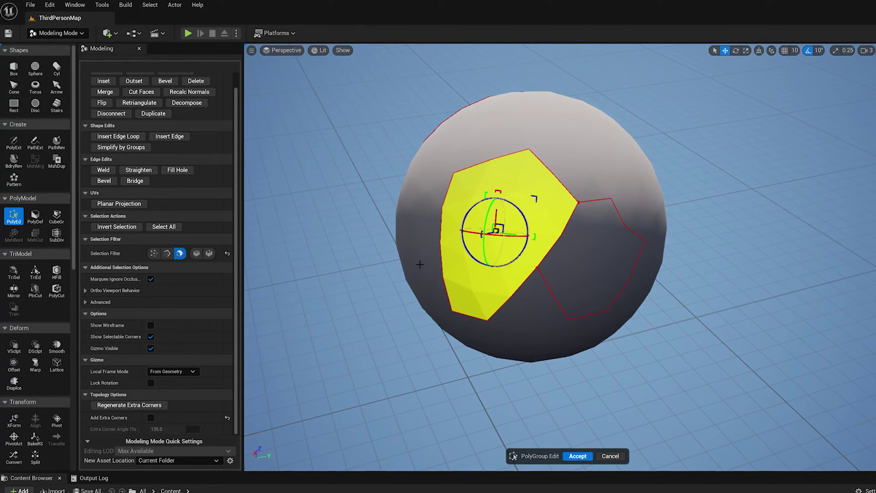
Enable edge selection, select the outer edge of each adjoining polygroup, then exclude faces and select the edge they share.
click(167, 253)
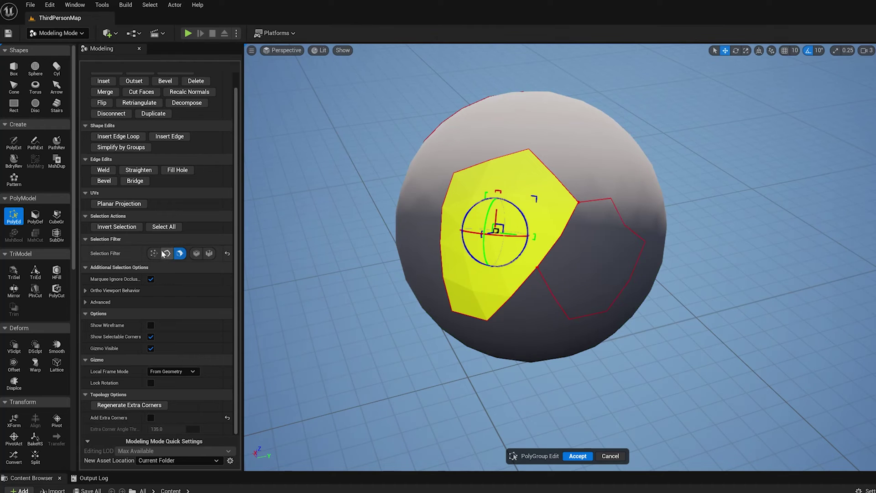
click(498, 159)
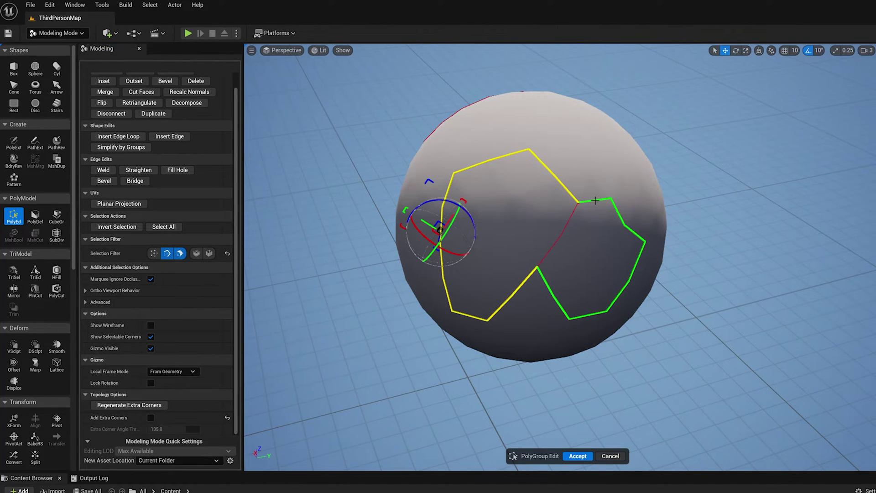
click(595, 201)
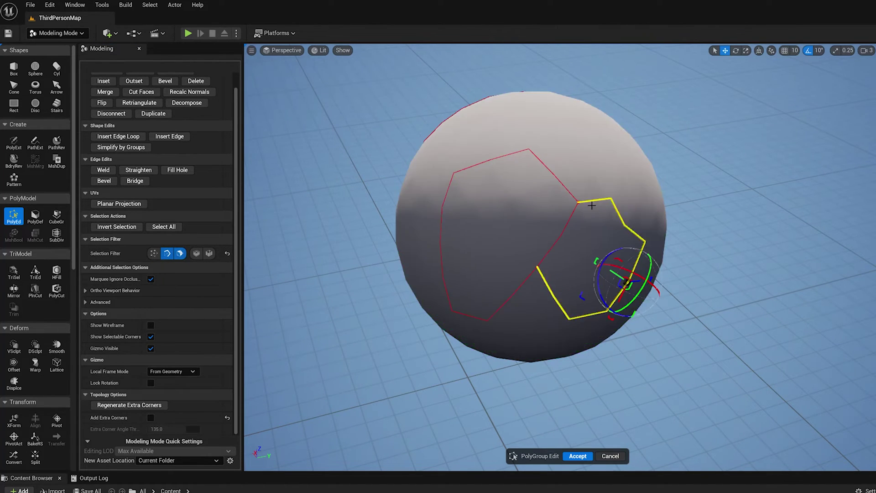
click(180, 253)
click(577, 205)
Add corners to the selection filter and select each of the two corners at the ends of the shared edge.
middle_drag(442, 245, 480, 263)
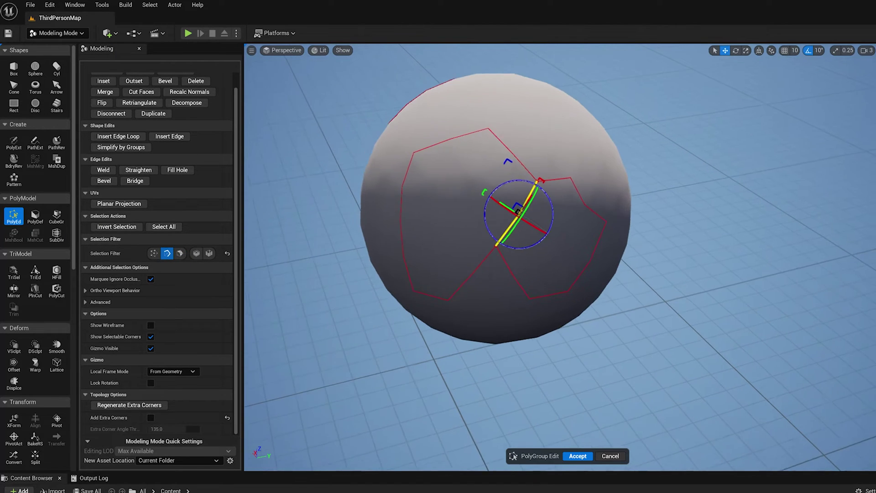
scroll(442, 244, up, 2)
click(154, 253)
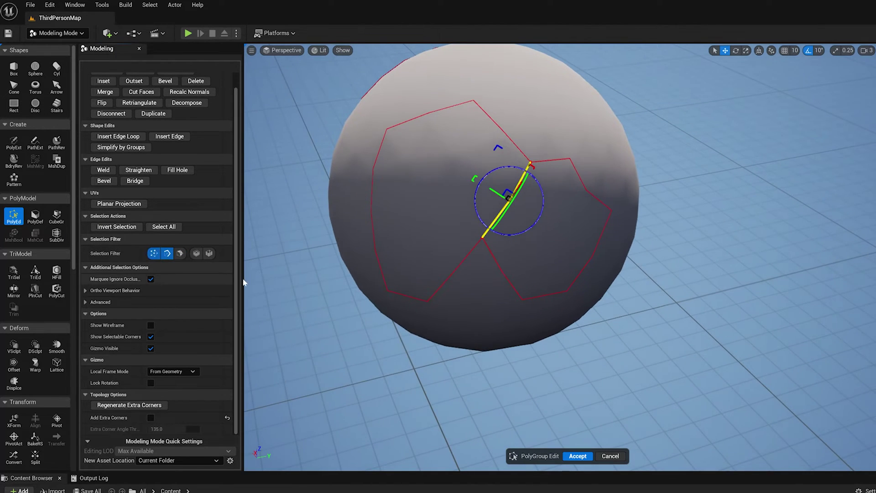
click(529, 163)
click(482, 237)
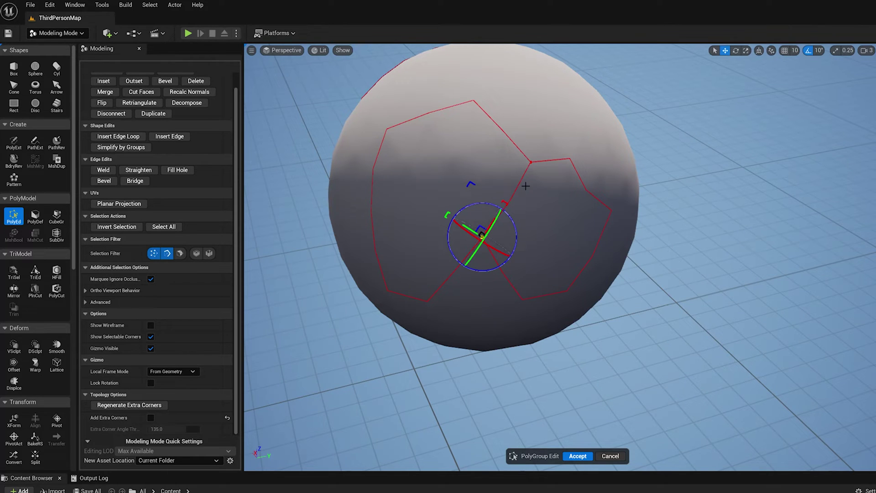
click(530, 162)
Alternate the selection between the shared edge's lower and upper corners, then cancel the sphere's PolyGroup edit.
alt+drag(591, 239, 616, 241)
click(496, 249)
alt+drag(496, 254, 532, 253)
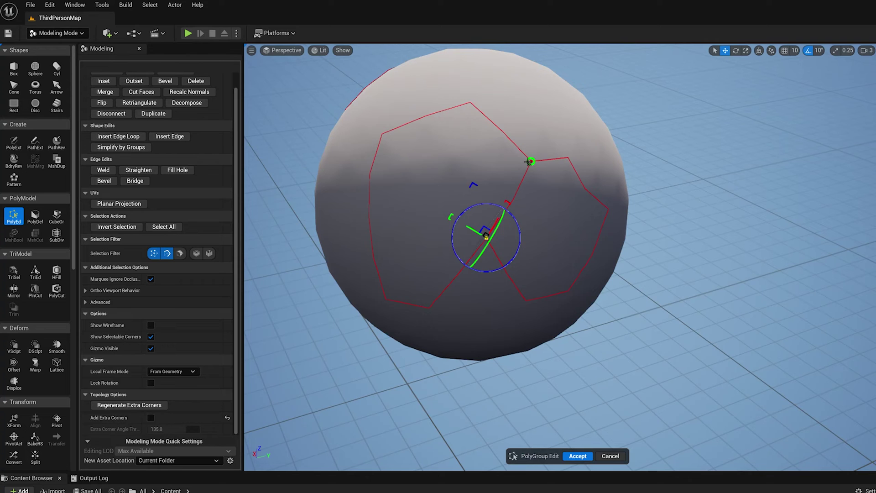
click(528, 161)
alt+drag(552, 196, 570, 195)
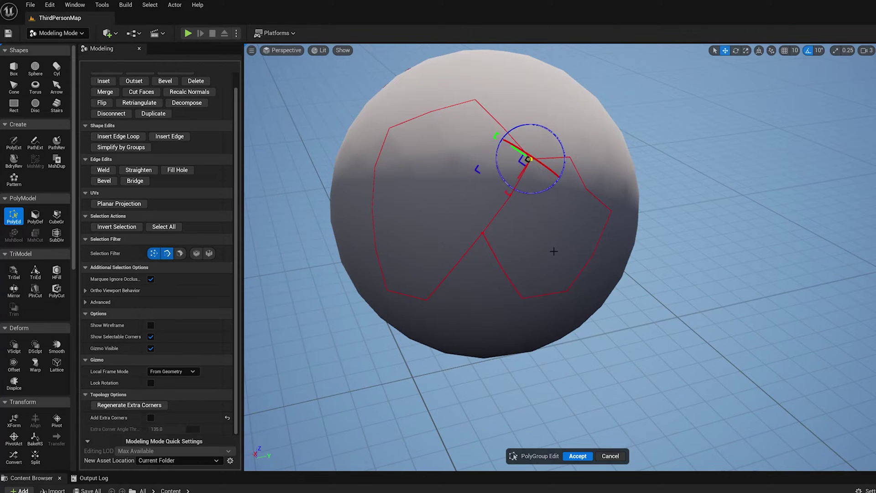
alt+drag(553, 251, 534, 247)
click(462, 230)
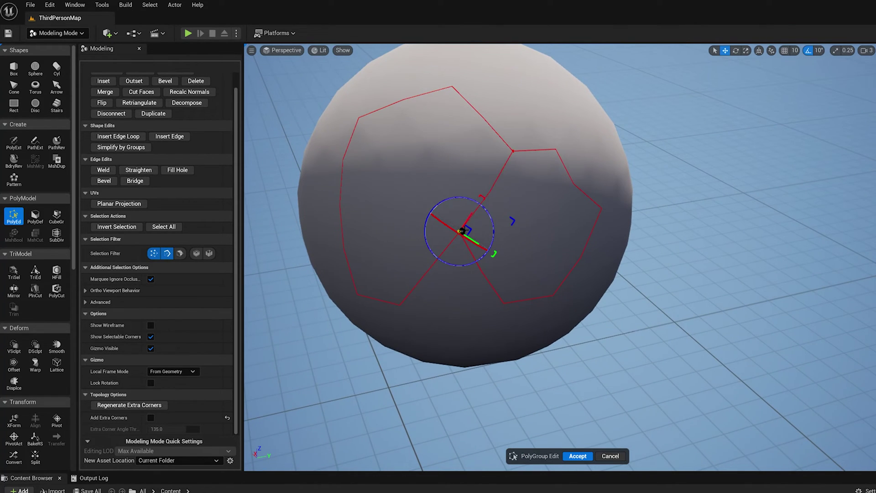
click(512, 151)
click(459, 232)
alt+drag(571, 226, 563, 219)
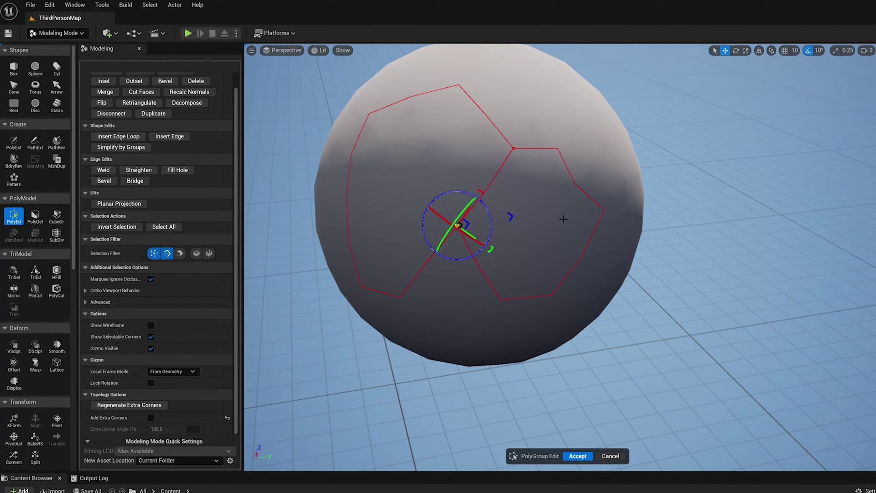
click(611, 456)
Reopen the nearer rectangular plane in PolyGroup Edit.
right_drag(604, 412, 501, 319)
click(501, 319)
key(f)
mouse_move(500, 319)
alt+mouse_down()
mouse_move(449, 347)
mouse_move(518, 315)
mouse_move(489, 314)
alt+mouse_up()
click(14, 216)
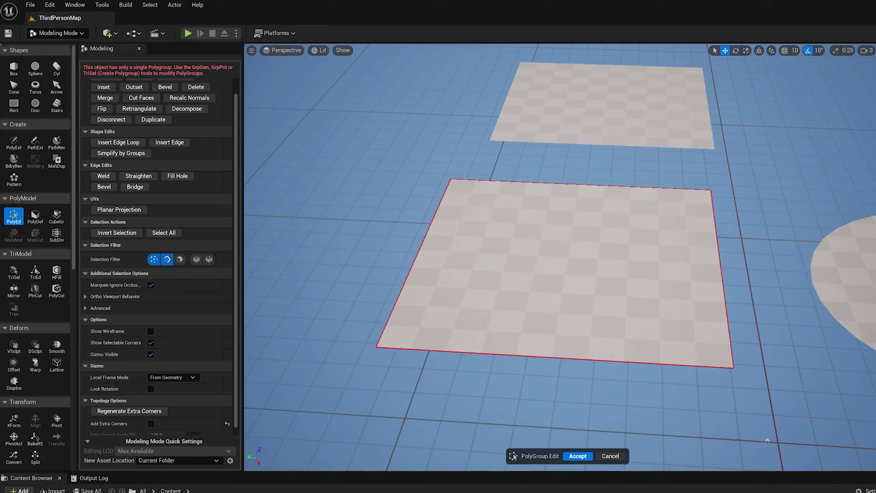
Cancel the nearer plane's edit and open the disc in PolyGroup Edit.
right_drag(445, 192, 826, 213)
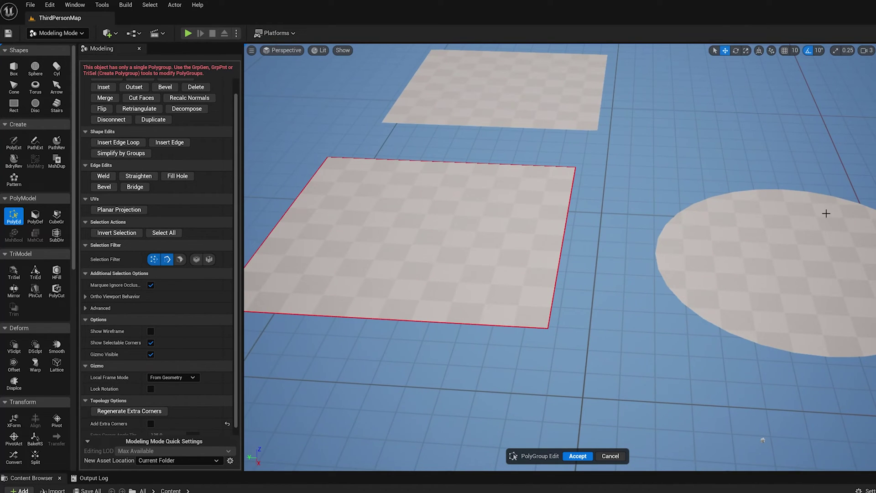
click(602, 451)
click(741, 298)
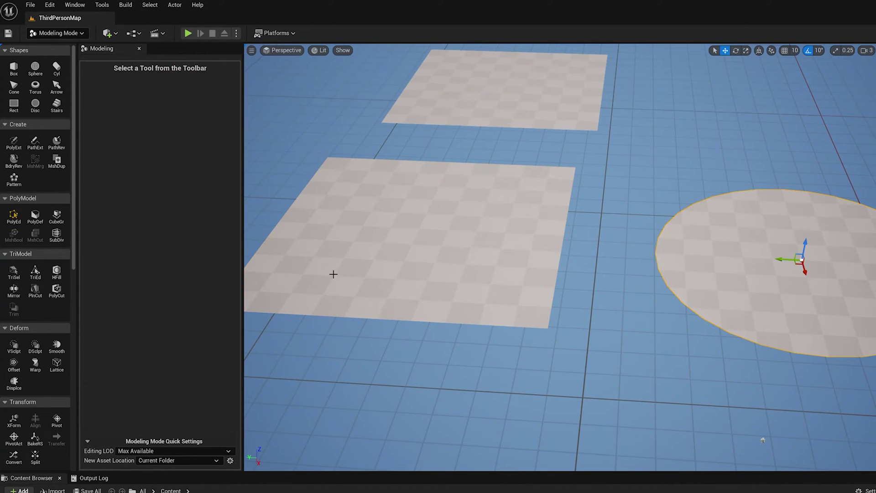
click(14, 215)
Select the disc's perimeter edge, then cancel its PolyGroup edit.
middle_drag(571, 232, 579, 214)
click(579, 213)
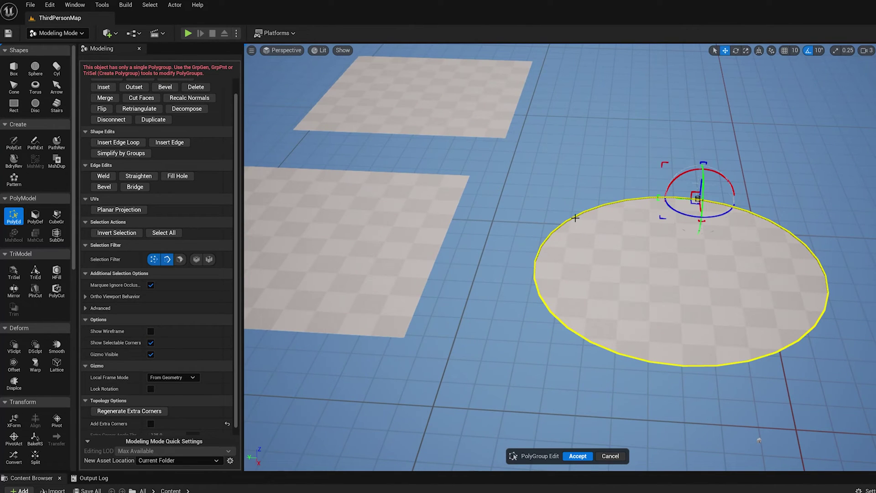
middle_drag(541, 366, 522, 315)
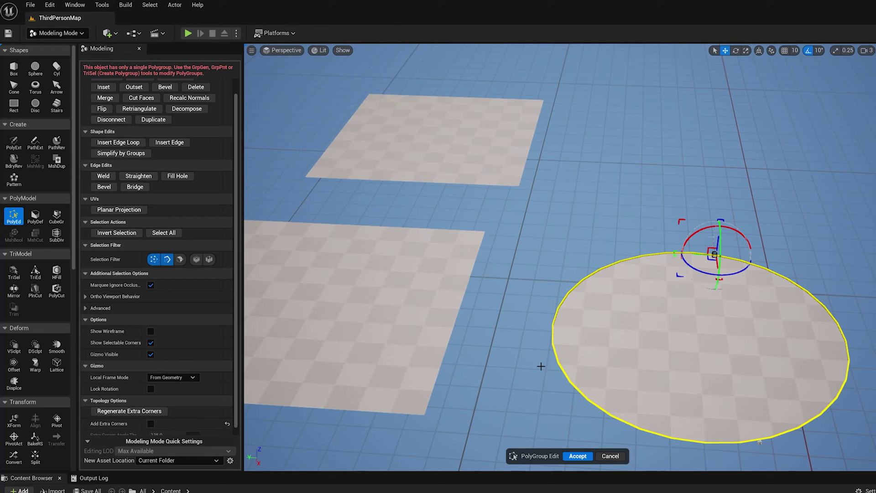
click(611, 455)
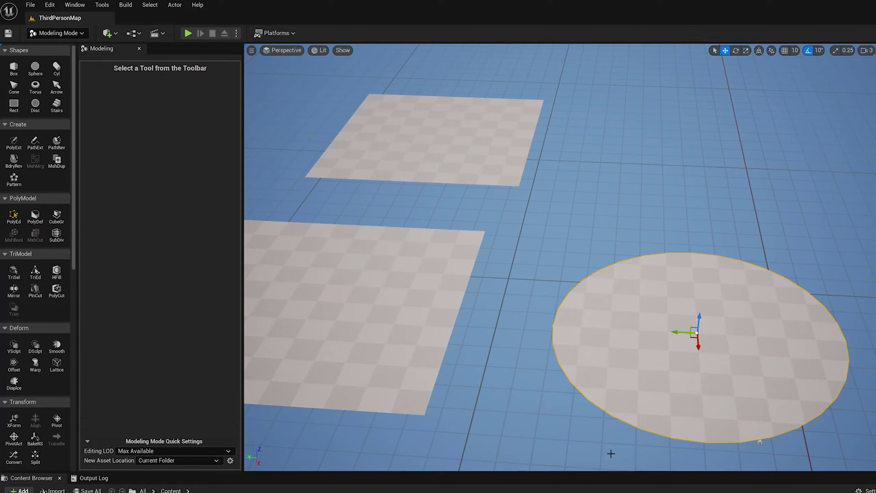
Open the farther rectangular plane in PolyGroup Edit for a close view of its polygroup grid.
click(460, 175)
click(14, 216)
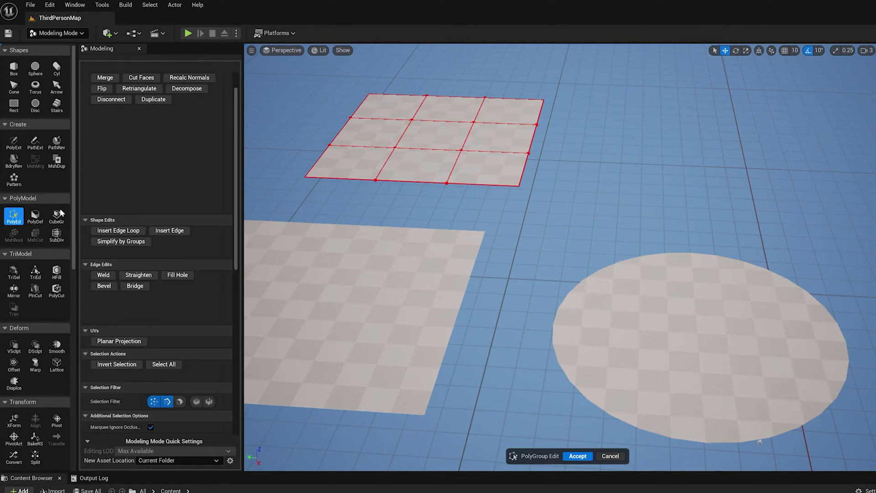
key(f)
alt+drag(375, 202, 426, 229)
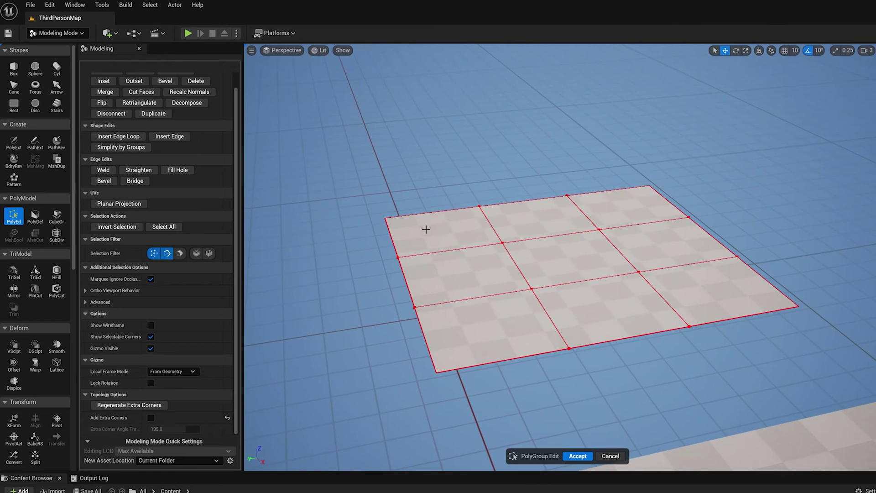
alt+drag(636, 208, 573, 242)
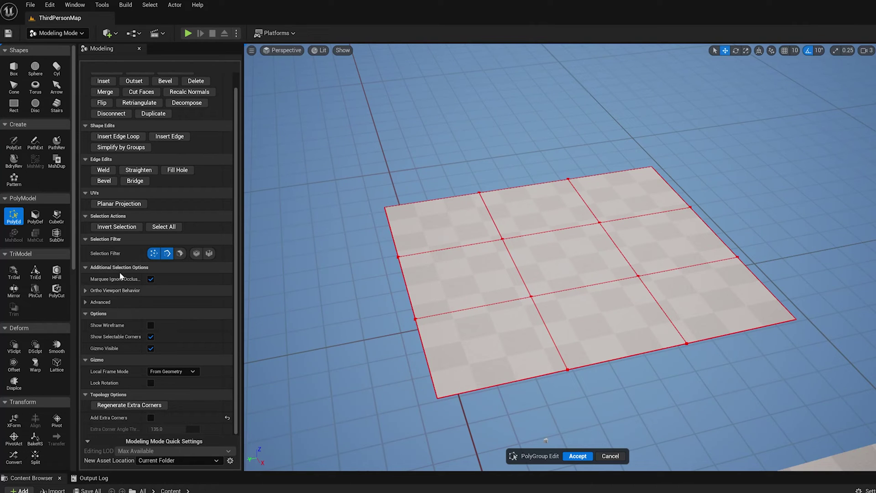
Exclude edges from the selection filter so that only corners can be selected on the farther plane.
click(167, 253)
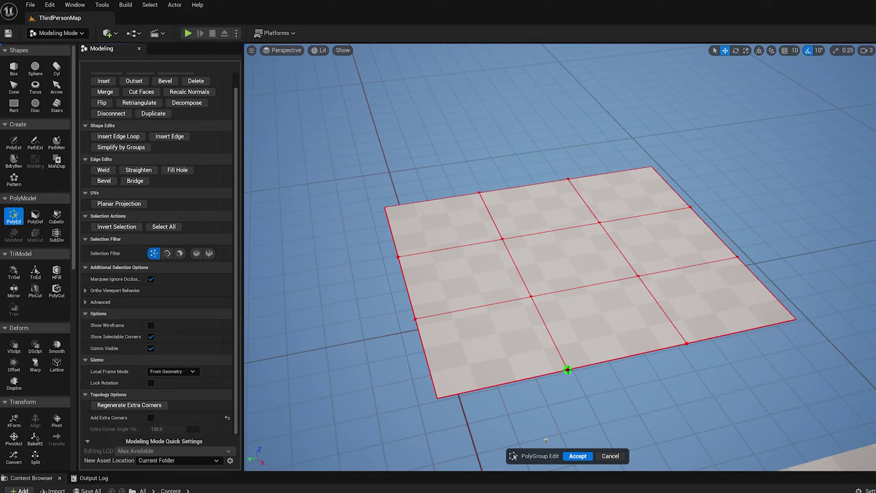
right_drag(719, 382, 597, 359)
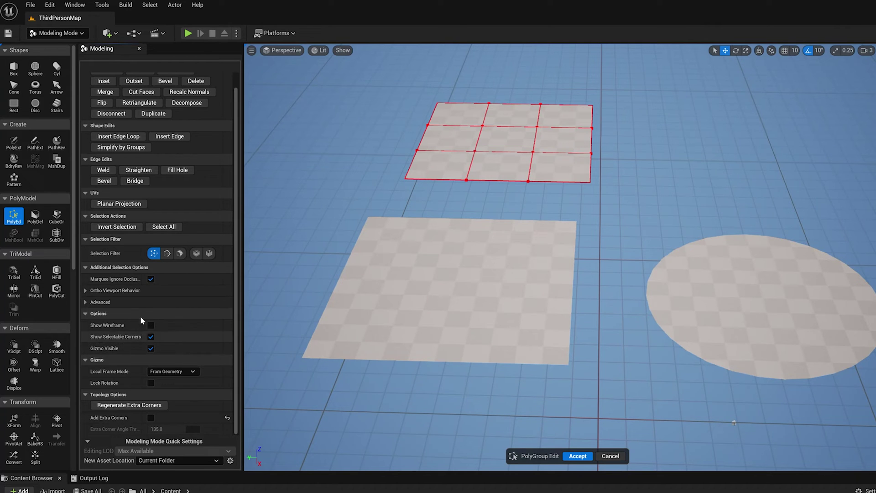
scroll(403, 223, up, 5)
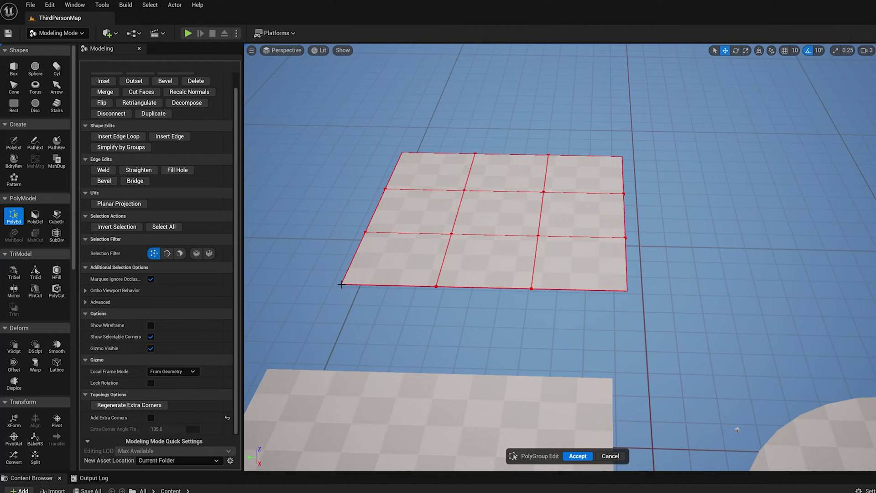
Enable Add Extra Corners and select each of the farther plane's four outermost corners in turn.
click(151, 418)
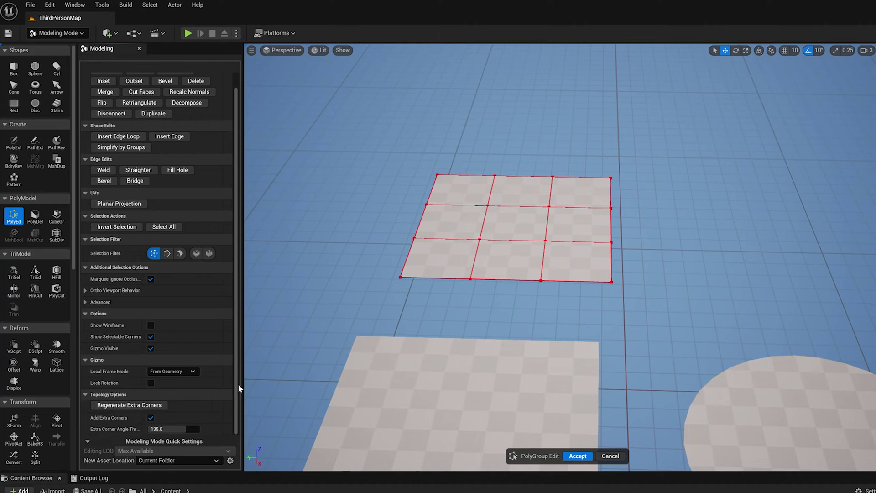
key(w)
right_drag(339, 252, 338, 253)
key(a)
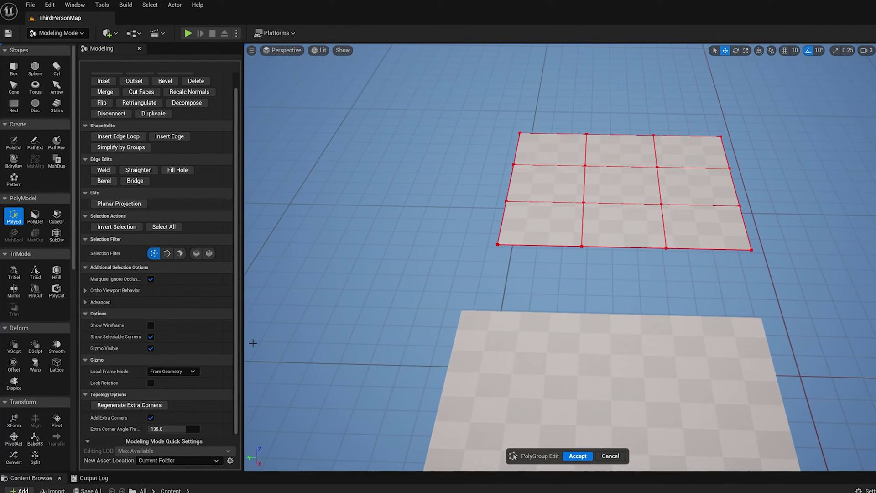
scroll(492, 241, up, 2)
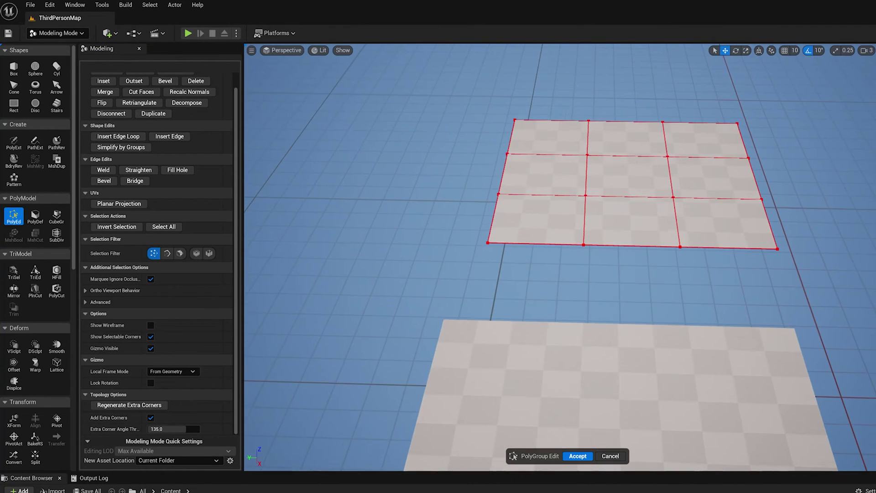
click(487, 243)
click(515, 119)
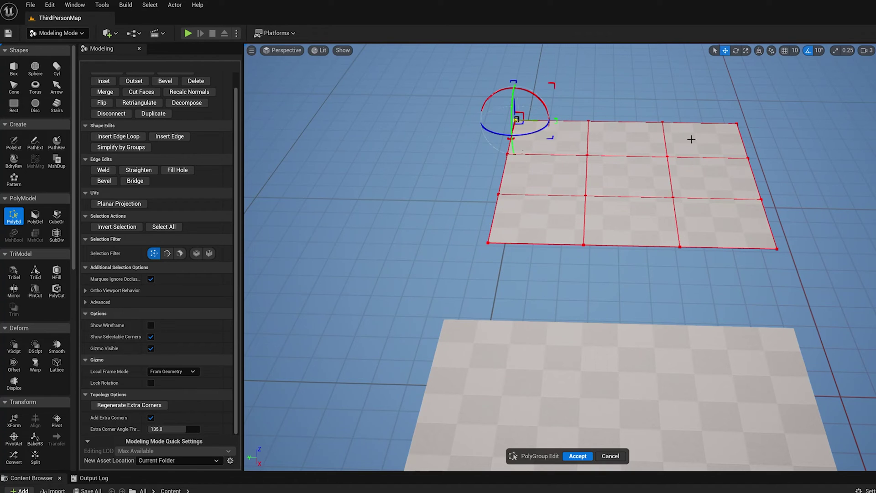
click(739, 124)
click(777, 249)
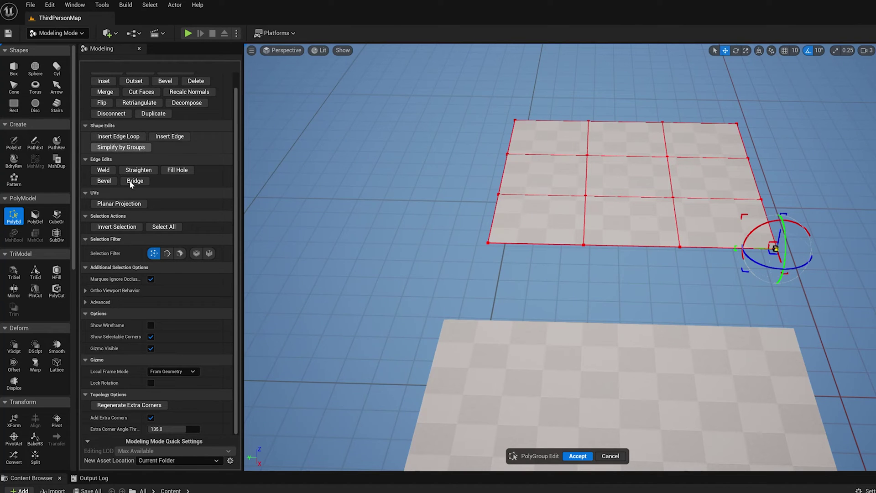
Add edges back to the selection filter, select the outer side edge next to the last corner, and cancel the farther plane's edit.
click(167, 253)
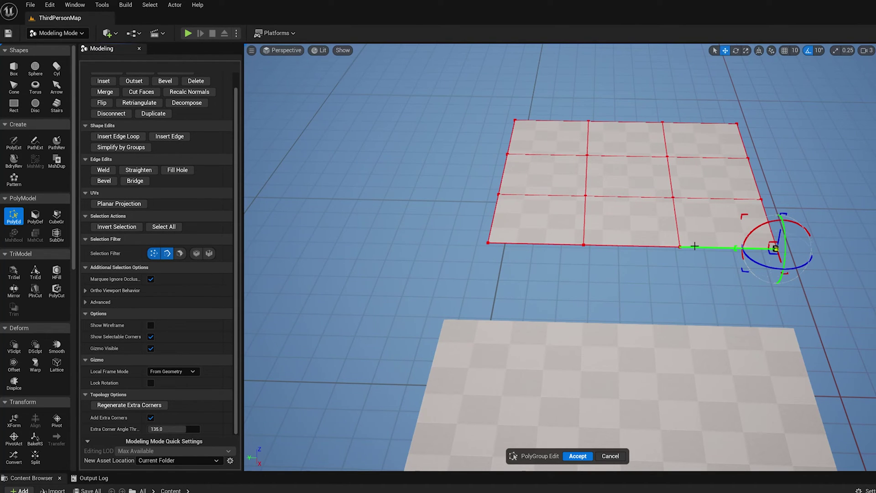
scroll(799, 292, down, 3)
scroll(799, 292, down, 2)
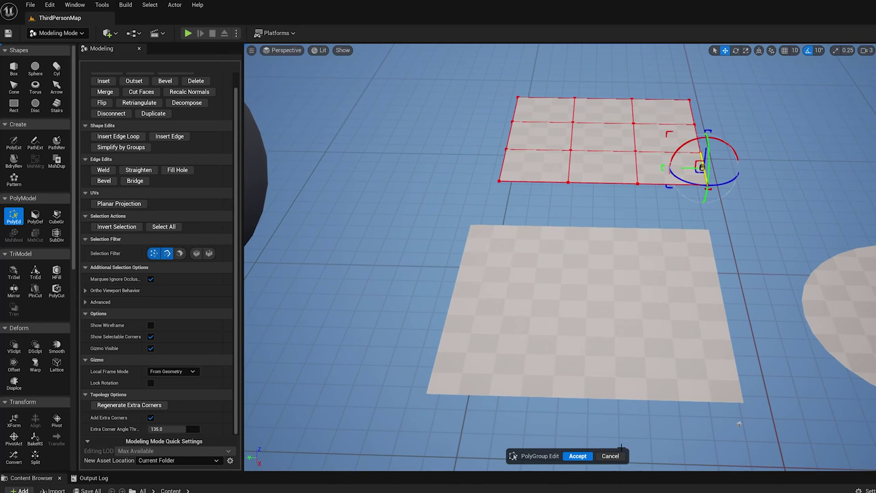
click(610, 455)
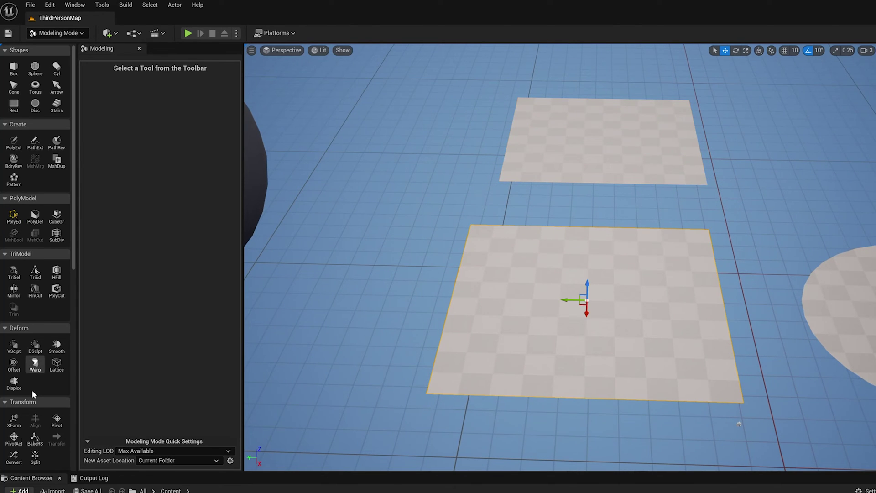
Open the nearer plane in PolyGroup Edit and move one of its side edges slightly inward.
click(14, 215)
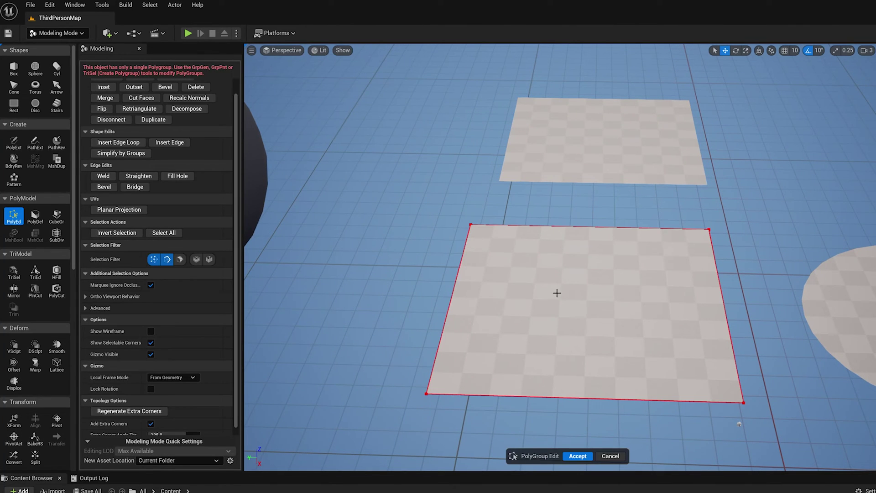
click(461, 270)
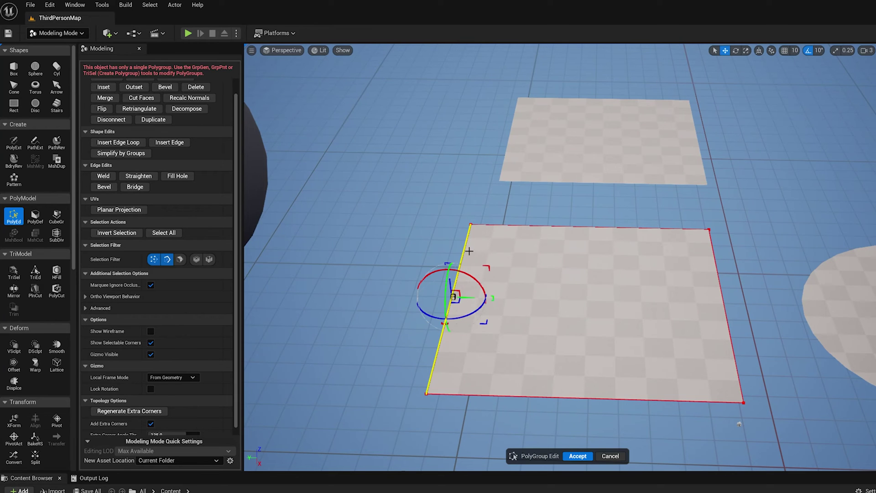
mouse_move(472, 297)
mouse_down()
mouse_move(453, 294)
mouse_move(486, 305)
mouse_up()
Select the nearer plane's far edge, followed by the side edge opposite the moved one.
click(562, 225)
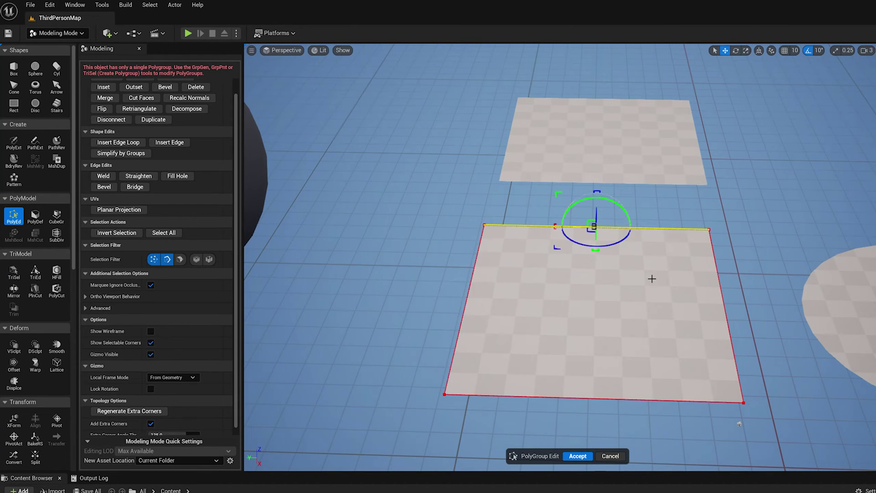
click(726, 312)
scroll(191, 406, down, 1)
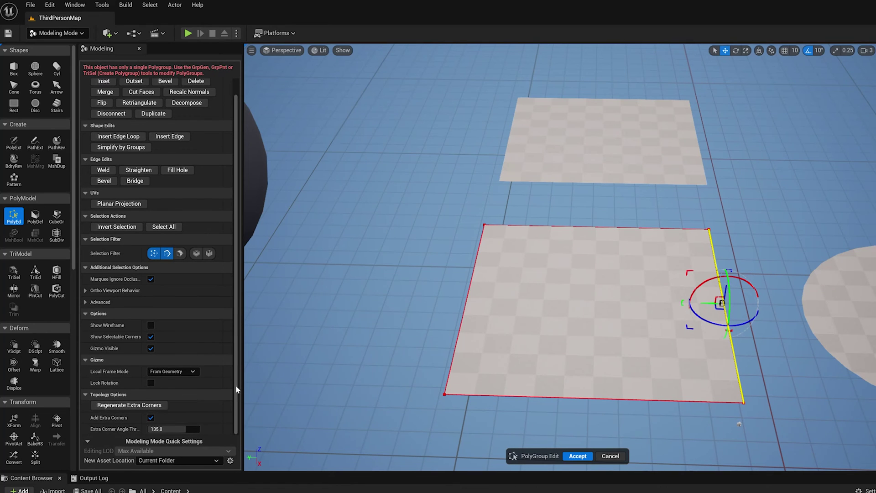
mouse_move(157, 429)
Cancel the nearer plane's edit and open the sphere in PolyGroup Edit.
middle_drag(488, 248, 719, 316)
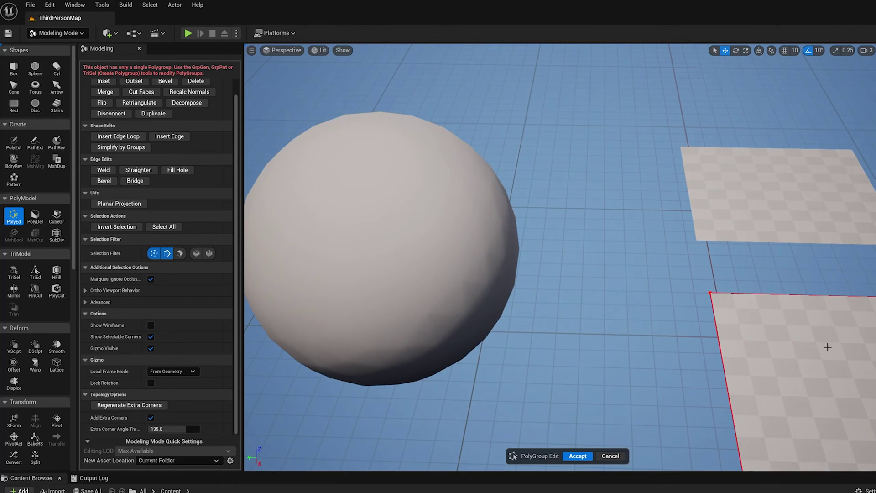
click(610, 456)
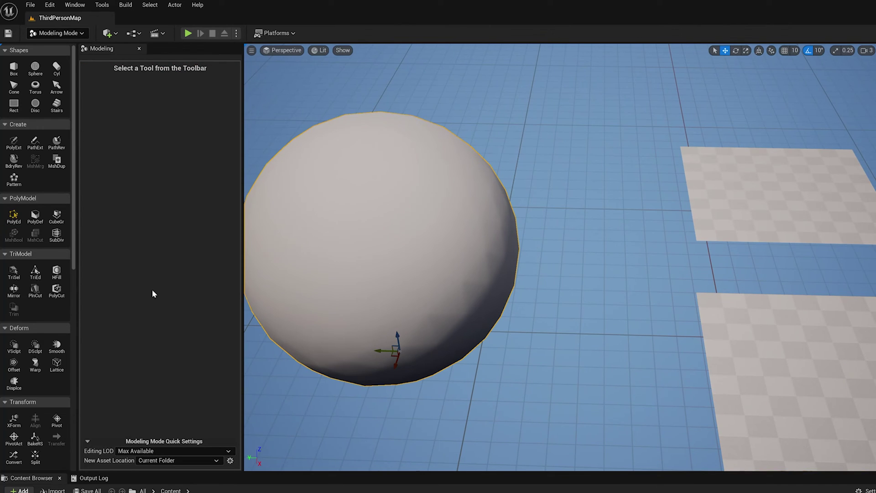
click(14, 216)
middle_drag(338, 246, 378, 272)
middle_drag(443, 231, 517, 240)
scroll(444, 233, up, 1)
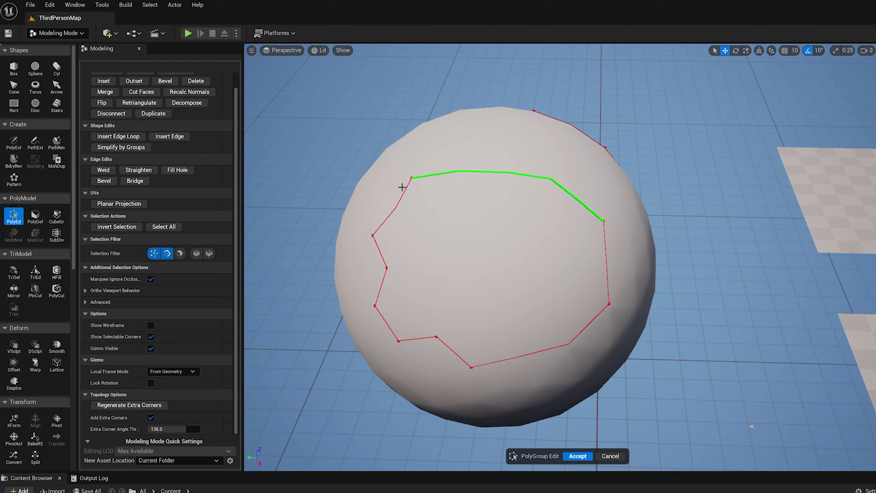
Set the extra corner angle threshold to 180.0 and regenerate the sphere's extra corners.
drag(192, 425, 173, 429)
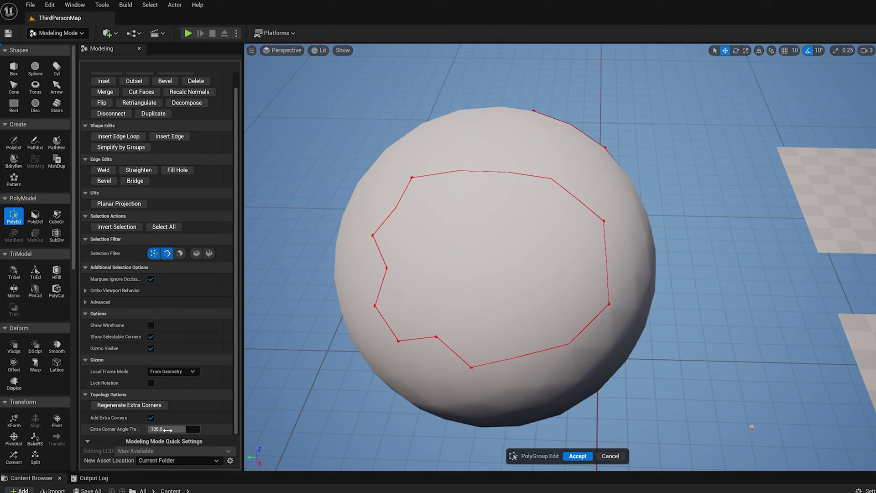
click(183, 429)
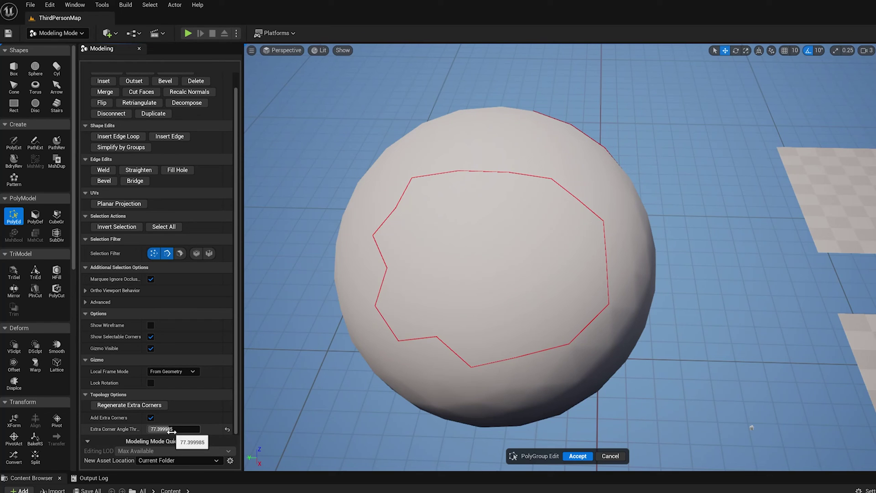
drag(175, 429, 194, 429)
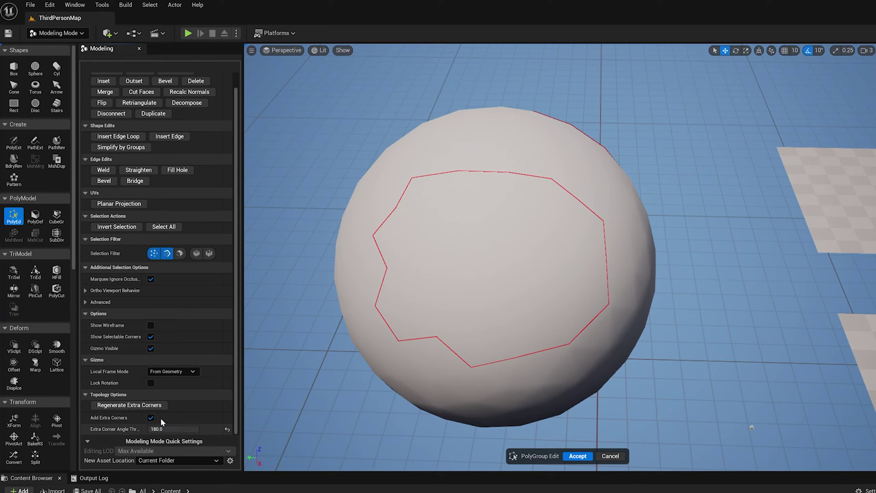
click(141, 404)
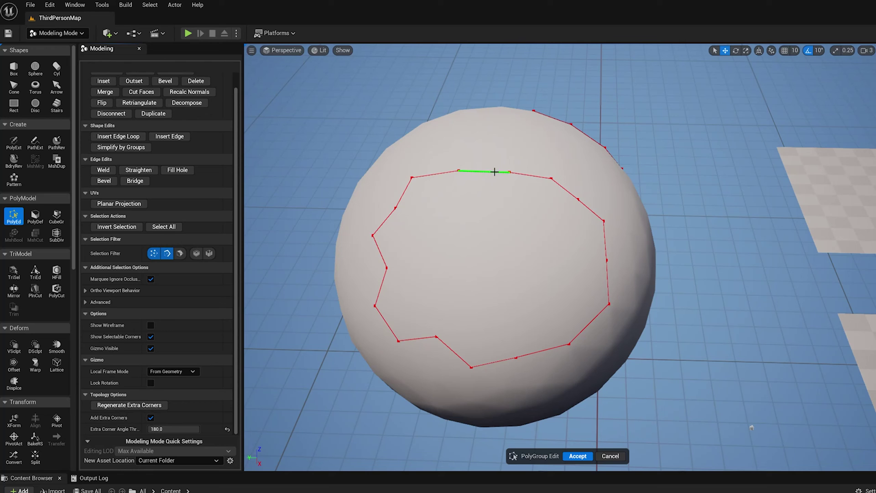
Reset the extra corner angle threshold to its default of 135.0 and regenerate the sphere's extra corners.
click(227, 429)
middle_drag(676, 223, 866, 210)
middle_drag(525, 289, 477, 243)
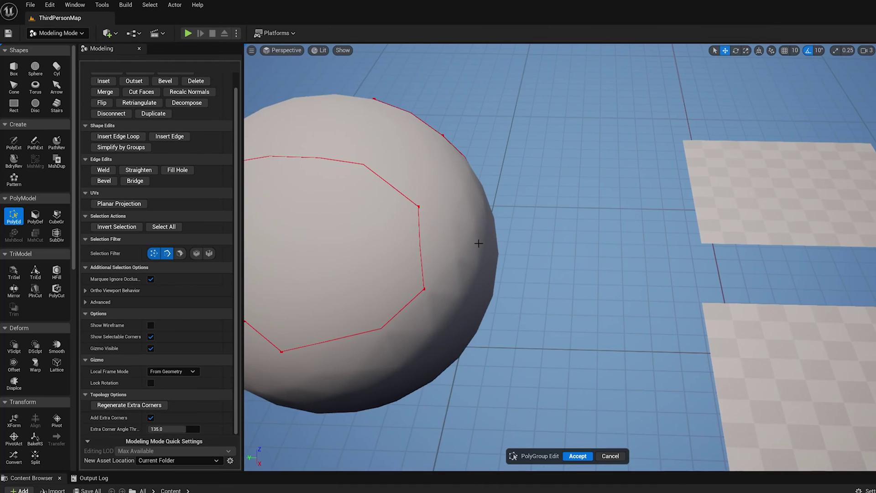
Examine the corners along the sphere's polygroup borders from several sides, along with the neighbouring planes and disc.
alt+drag(548, 269, 466, 264)
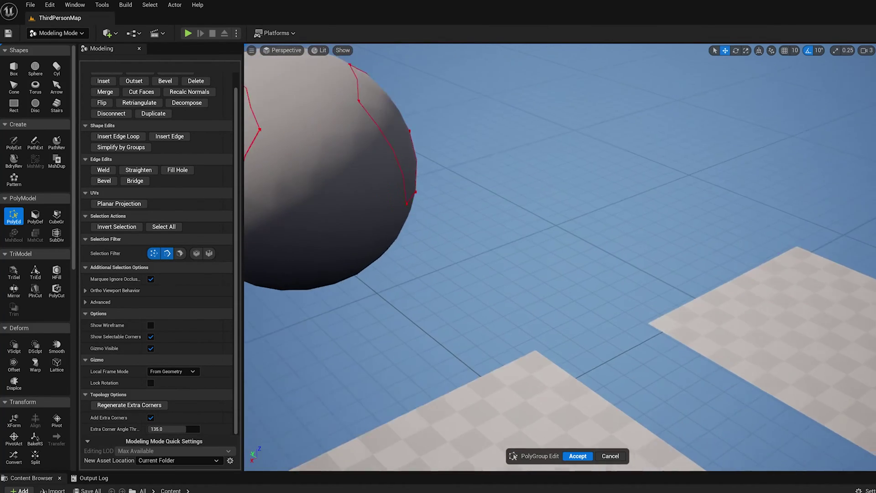
right_drag(539, 337, 530, 296)
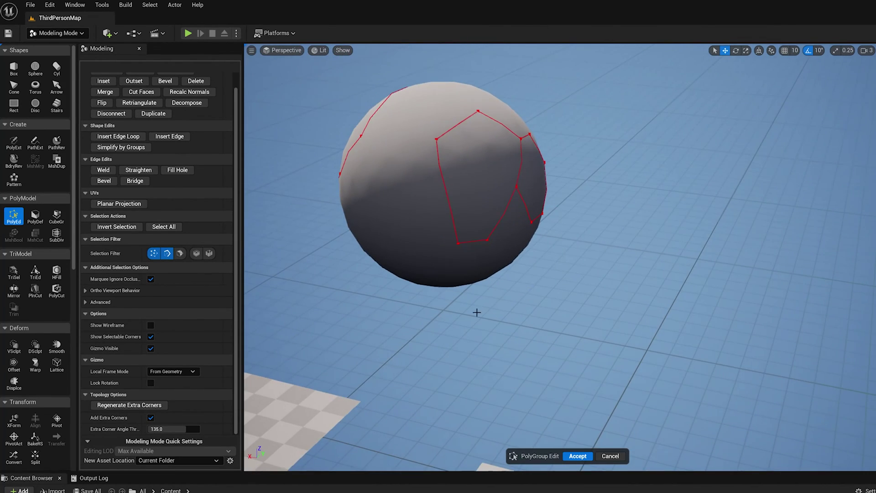
right_drag(476, 313, 636, 314)
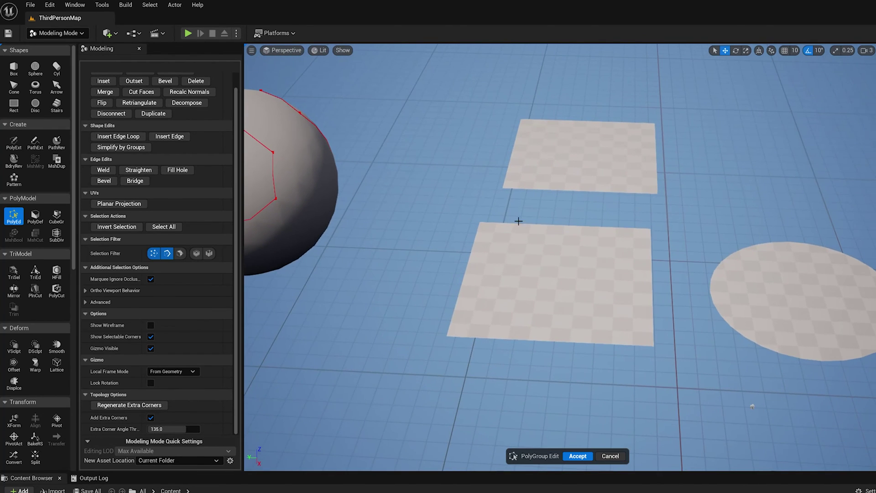
right_drag(503, 301, 555, 272)
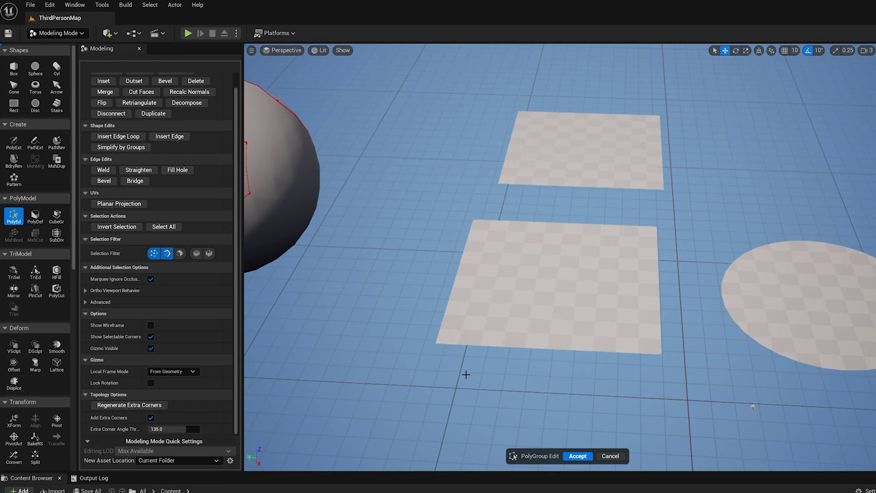
right_drag(465, 372, 438, 374)
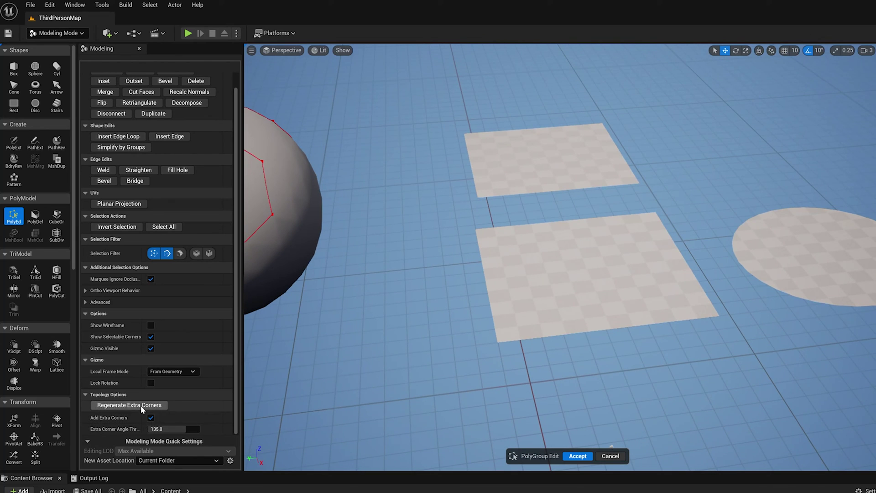
right_drag(458, 290, 331, 235)
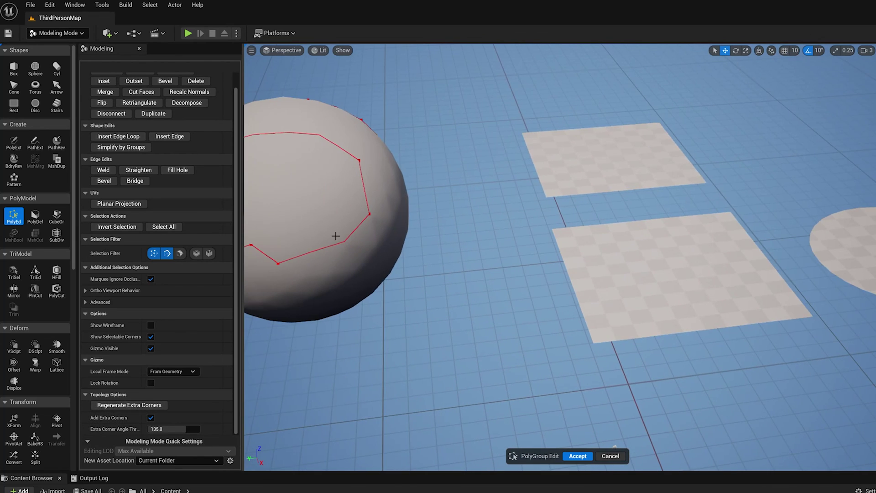
right_drag(411, 260, 414, 227)
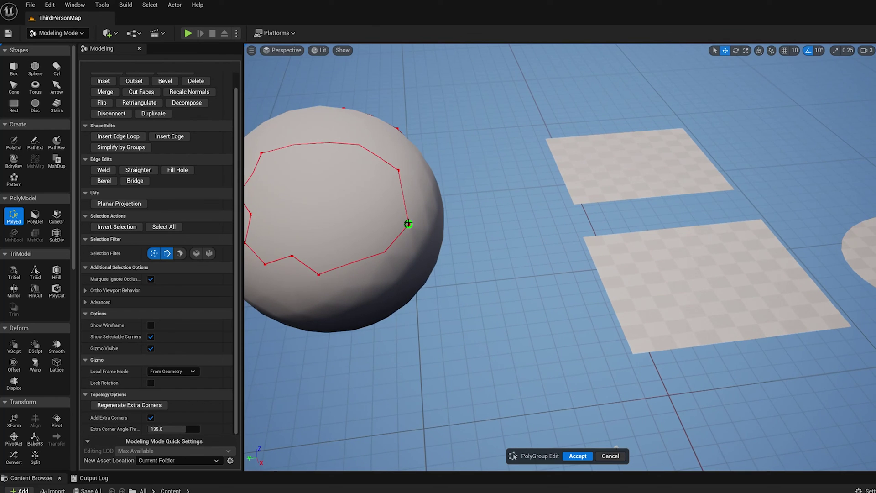
right_drag(604, 348, 529, 347)
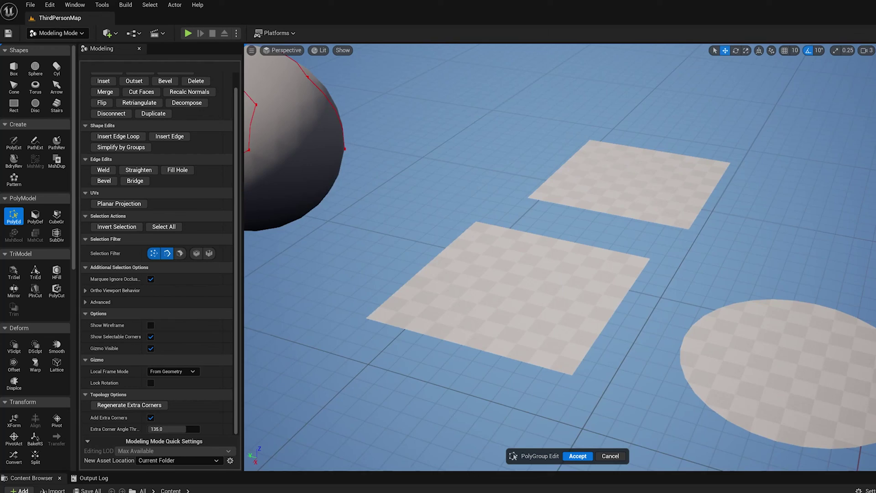